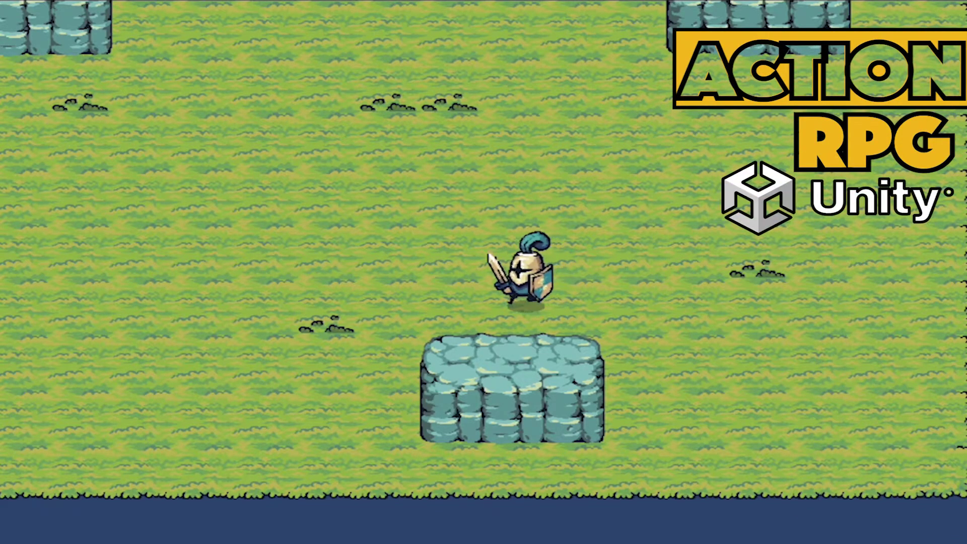
pyautogui.press('Left')
pyautogui.press('Up')
pyautogui.press('Right')
pyautogui.press('Down')
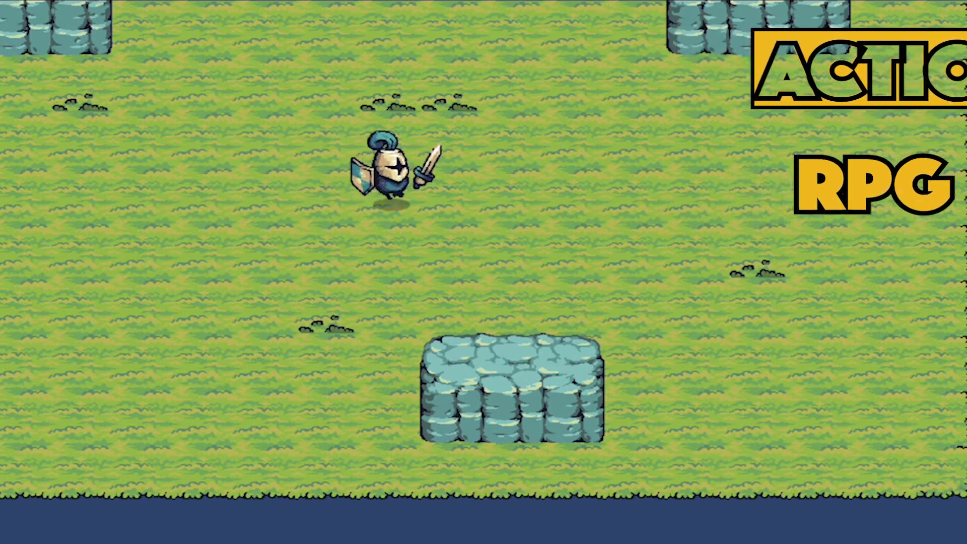
pyautogui.press('Right')
pyautogui.press('Down')
pyautogui.press('Up')
pyautogui.press('Left')
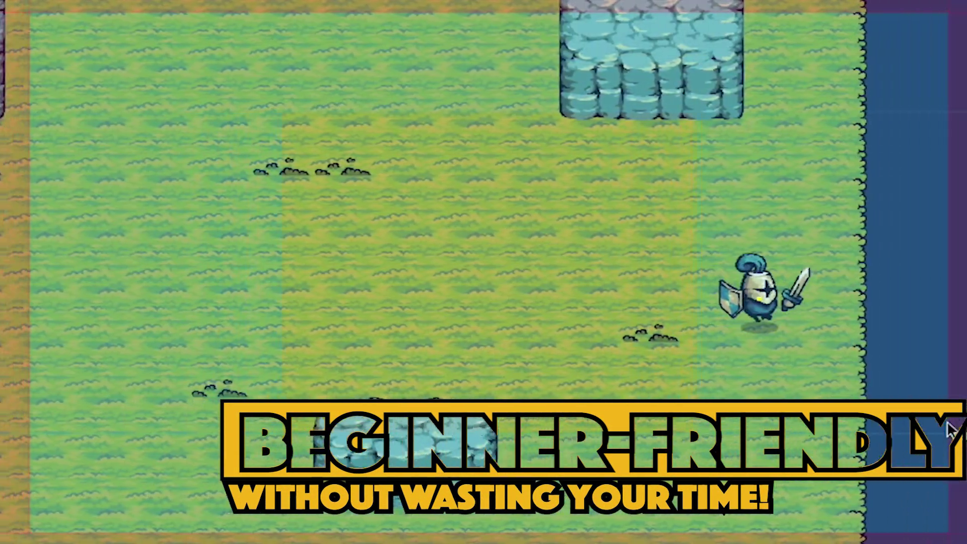
pyautogui.press('Left')
pyautogui.press('Left')
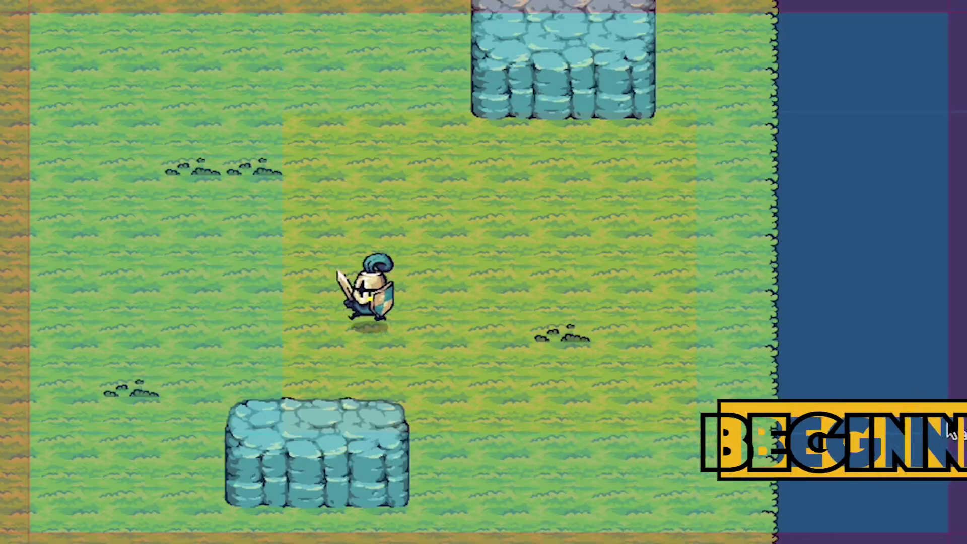
pyautogui.press('Right')
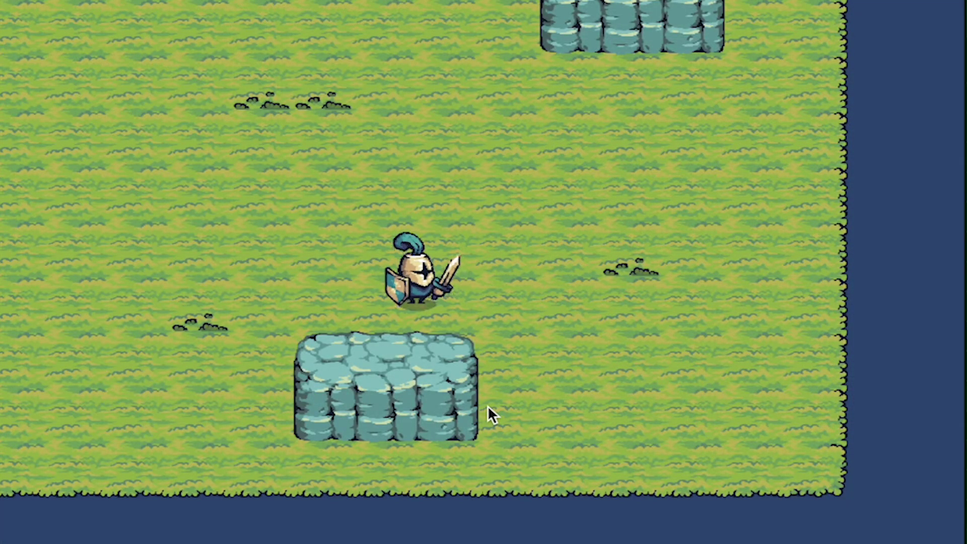
pyautogui.press('d')
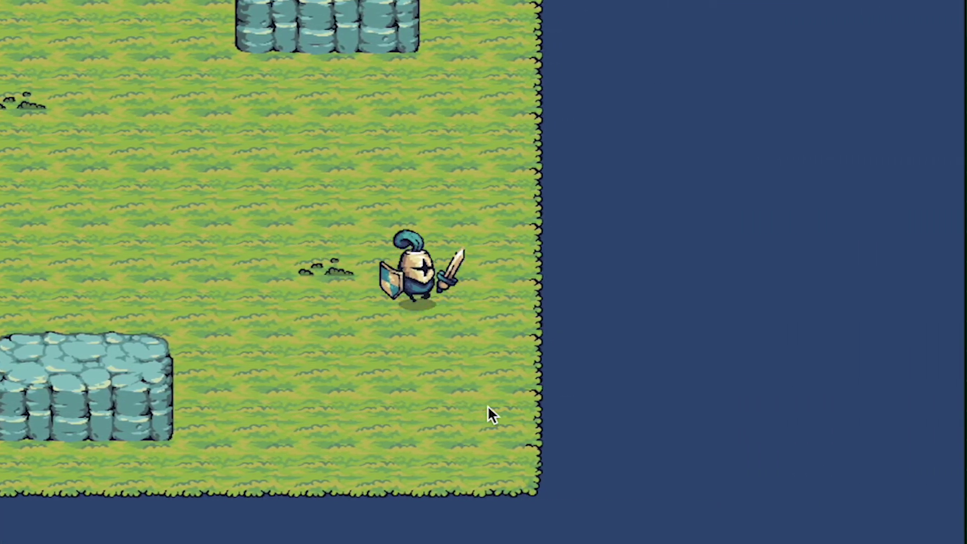
pyautogui.press('d')
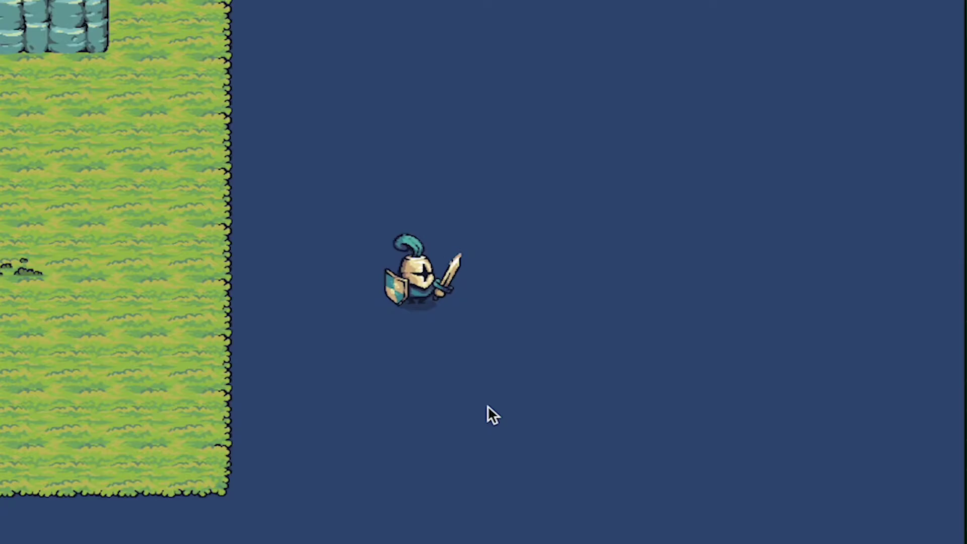
pyautogui.press('a')
pyautogui.press('w')
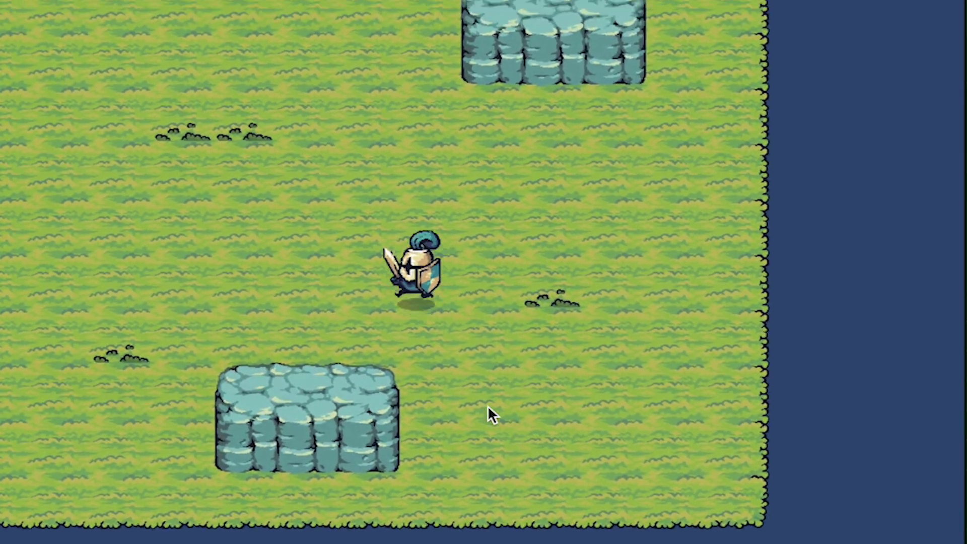
pyautogui.press('a')
pyautogui.press('w')
pyautogui.press('s')
pyautogui.press('d')
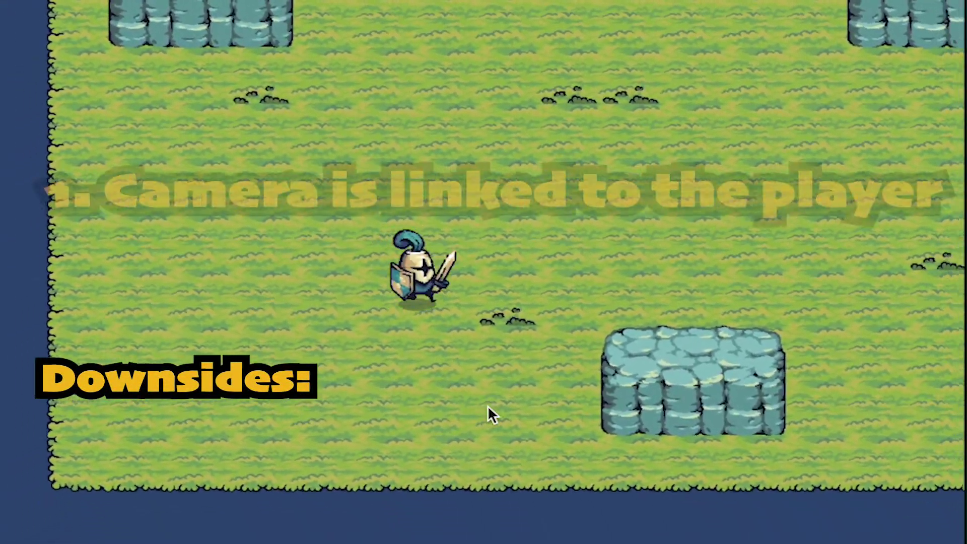
pyautogui.press('w')
pyautogui.press('d')
pyautogui.press('d')
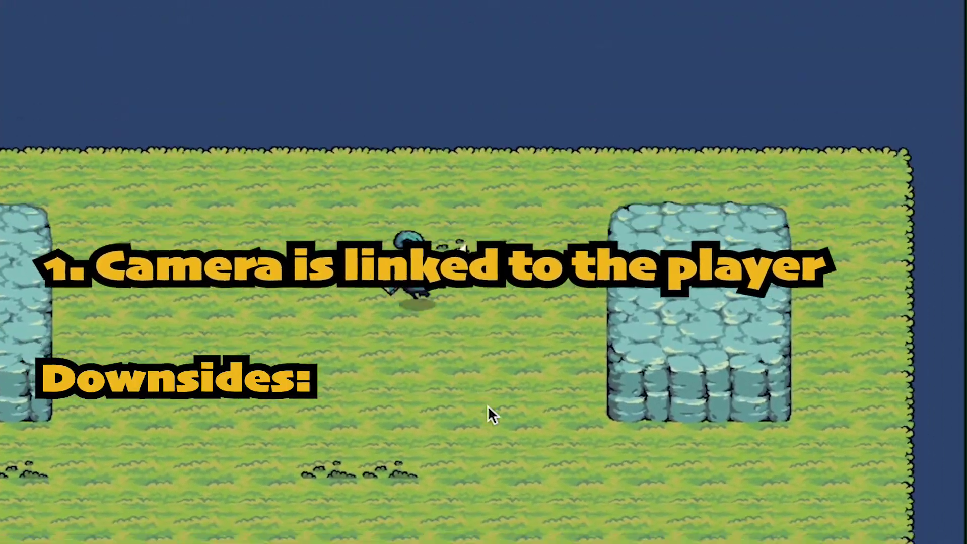
pyautogui.press('s')
pyautogui.press('a')
pyautogui.press('w')
pyautogui.press('d')
pyautogui.press('s')
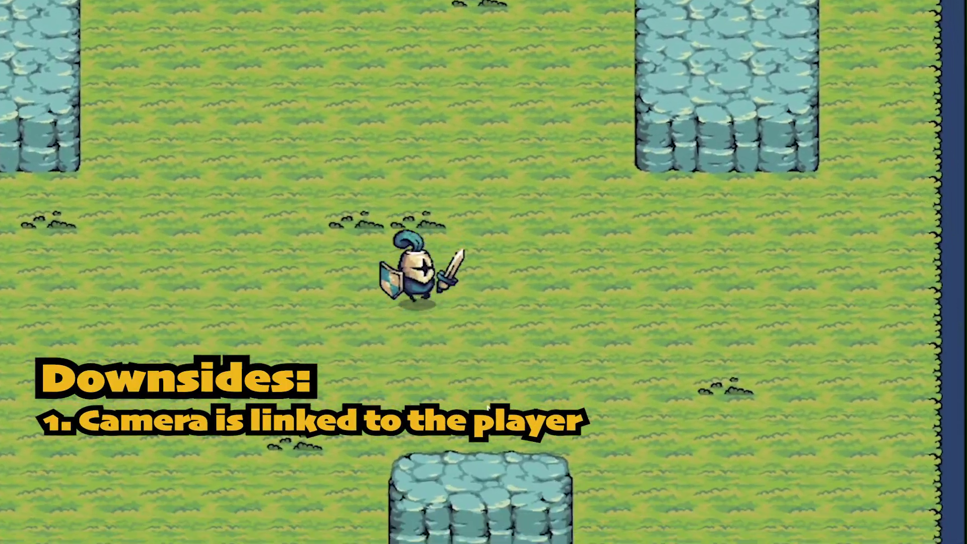
pyautogui.press('a')
pyautogui.press('w')
pyautogui.press('d')
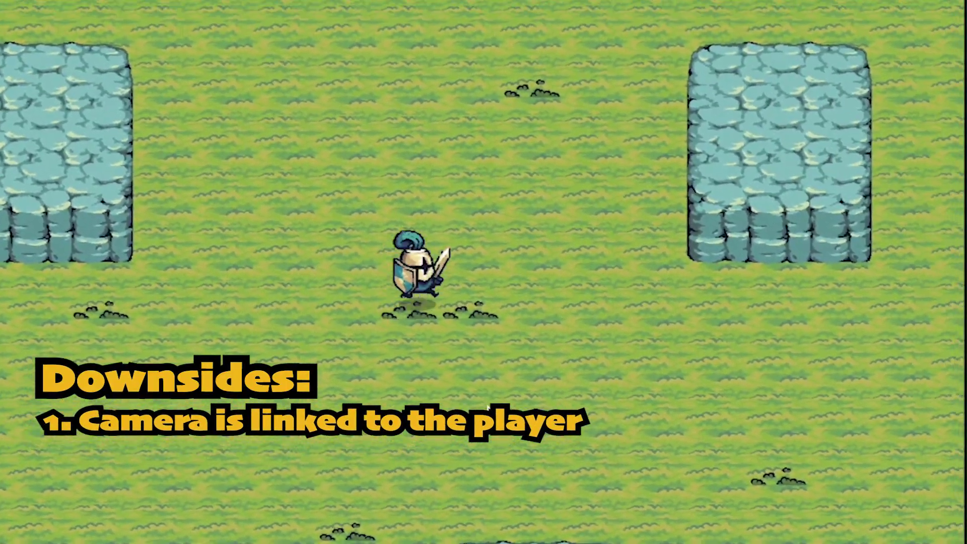
pyautogui.press('w')
pyautogui.press('s')
pyautogui.press('a')
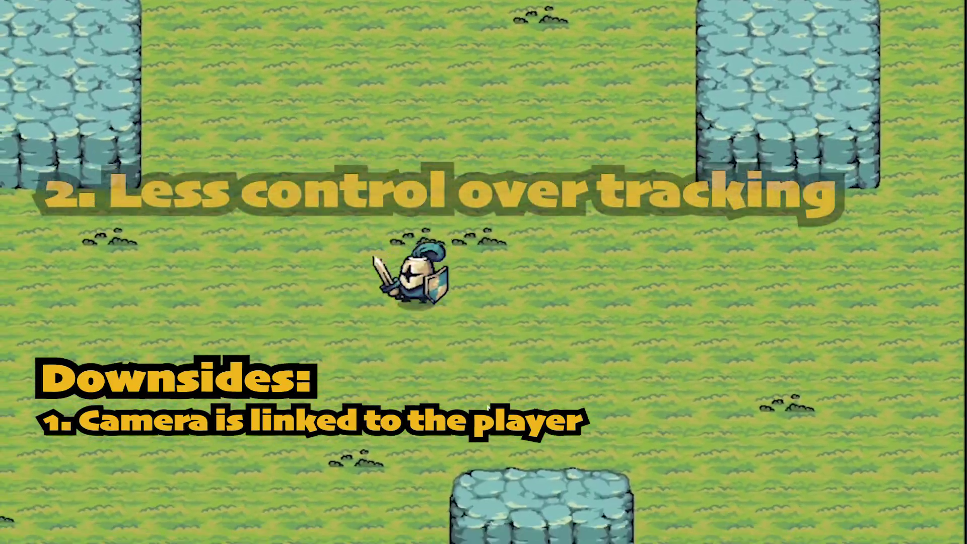
pyautogui.press('w')
pyautogui.press('d')
pyautogui.press('s')
pyautogui.press('w')
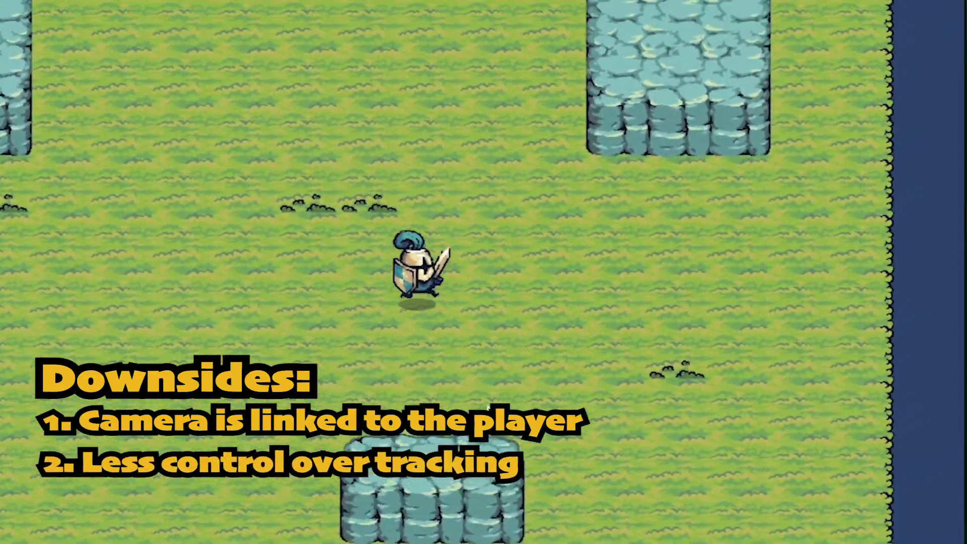
pyautogui.press('a')
pyautogui.press('d')
pyautogui.press('s')
pyautogui.press('w')
pyautogui.press('a')
pyautogui.press('s')
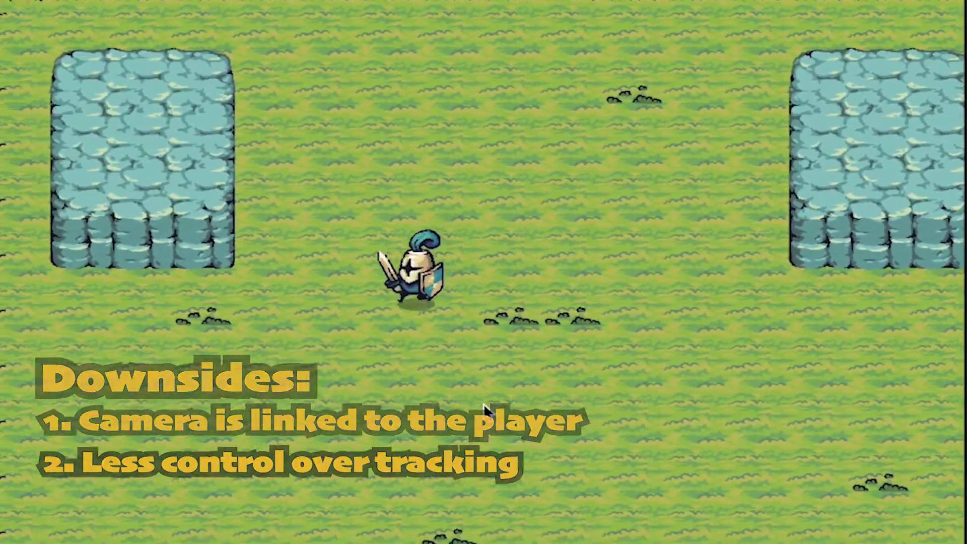
pyautogui.press('s')
pyautogui.press('d')
pyautogui.press('w')
pyautogui.press('a')
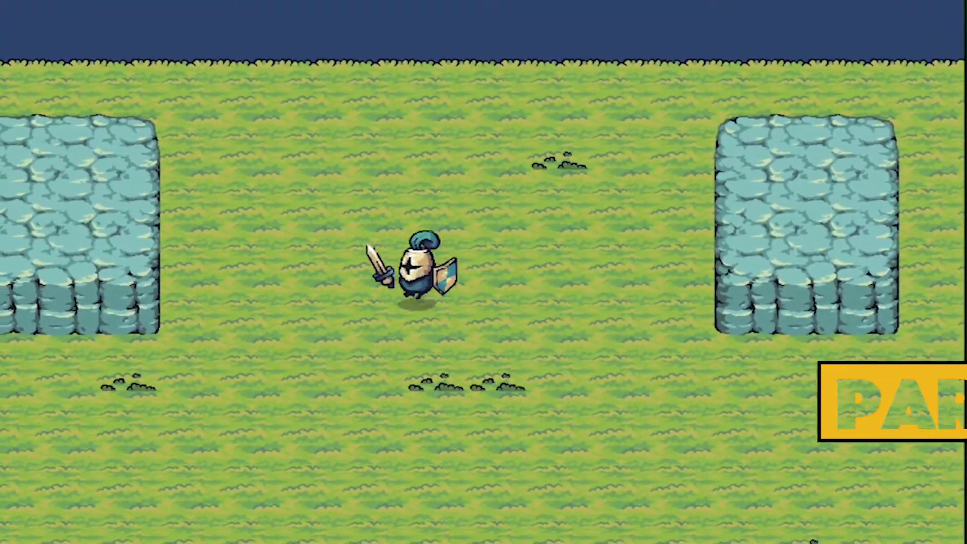
pyautogui.press('d')
pyautogui.press('s')
pyautogui.press('s')
pyautogui.press('a')
pyautogui.press('w')
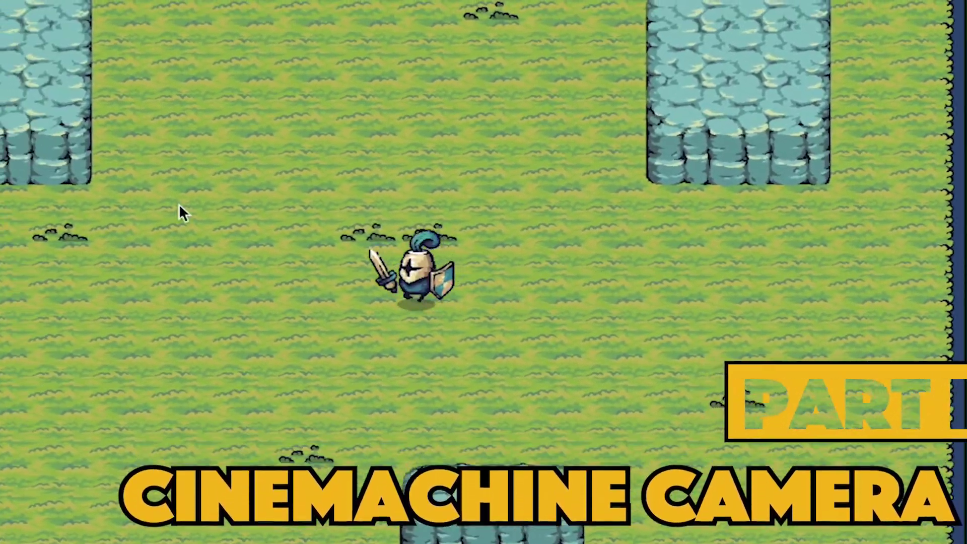
pyautogui.press('d')
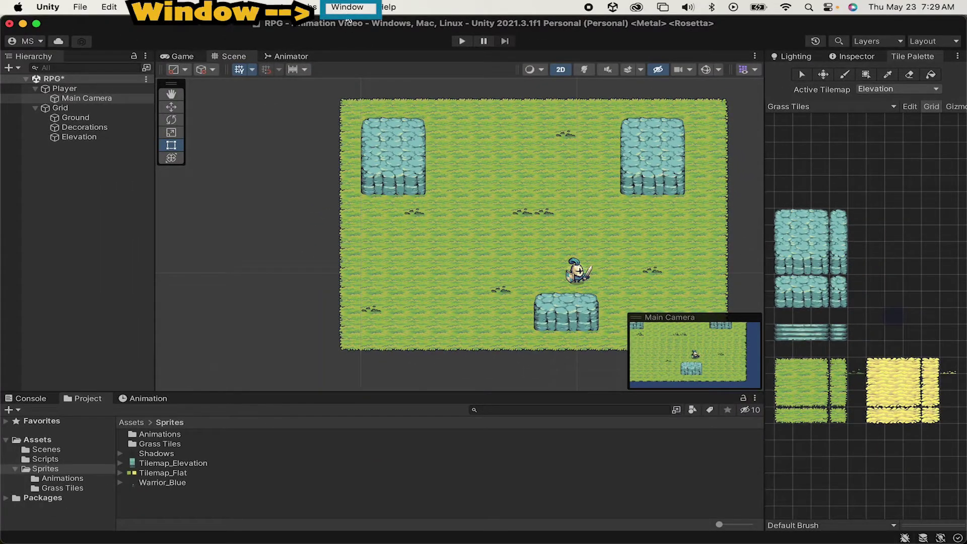
# Search the Package Manager for "cine" and select the Cinemachine package
pyautogui.click(347, 15)
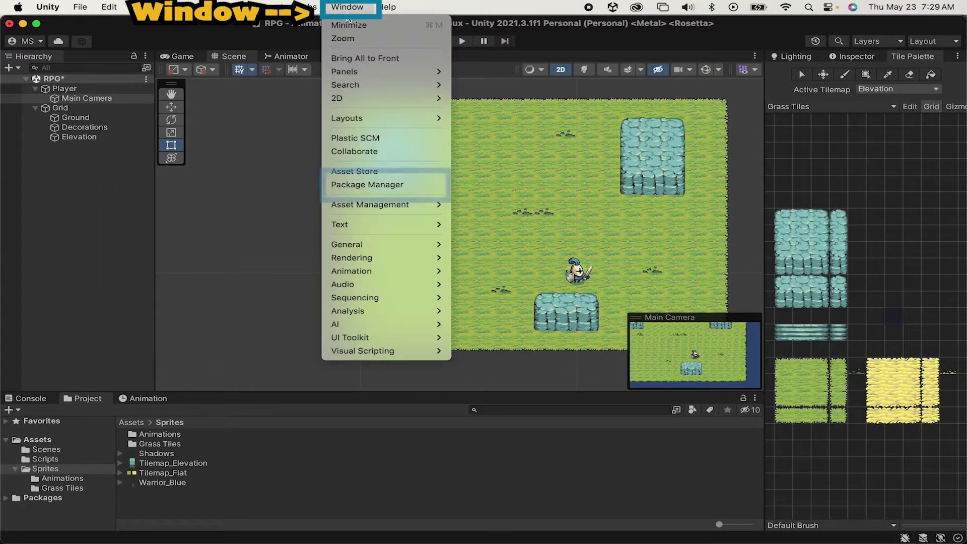
pyautogui.click(373, 184)
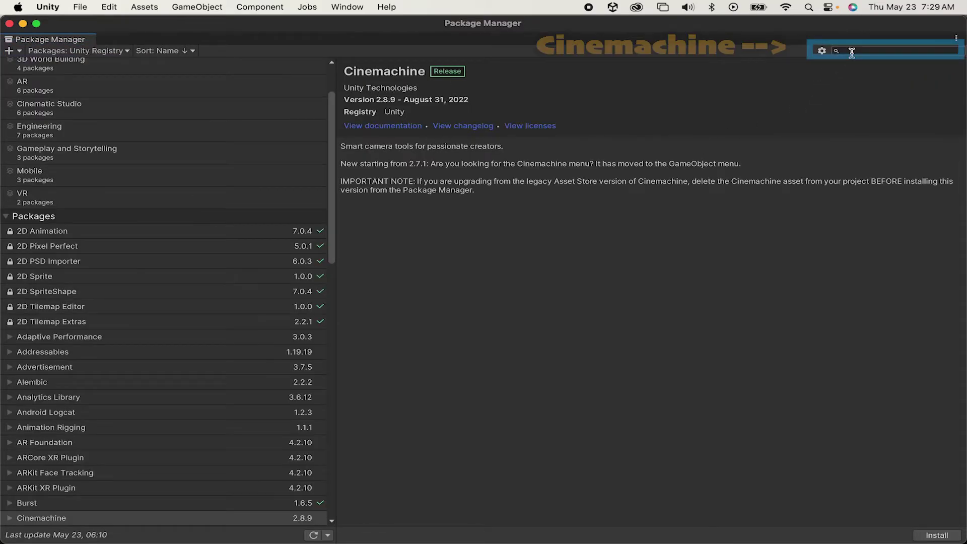
pyautogui.click(853, 51)
pyautogui.write('cine')
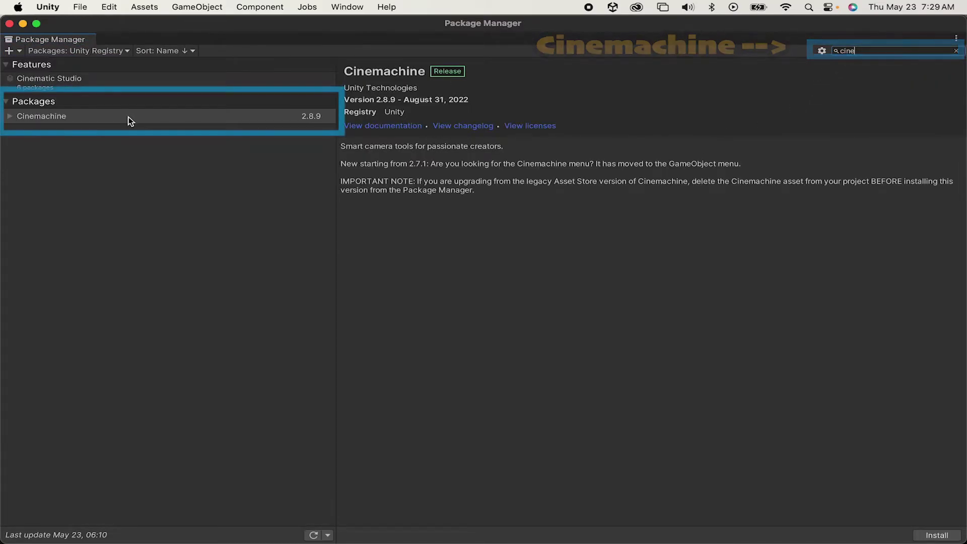
pyautogui.click(129, 117)
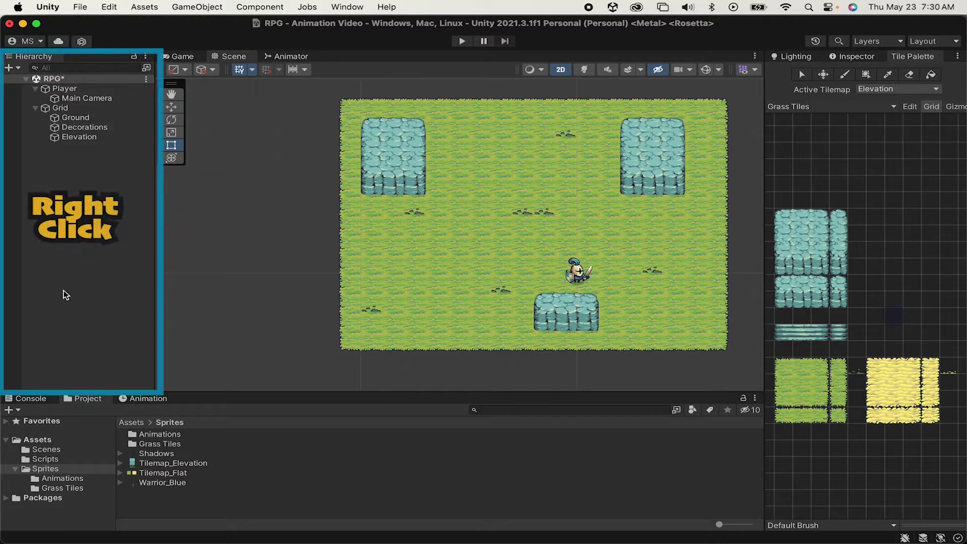
# Add a Cinemachine Virtual Camera to the scene and show its properties in the Inspector
pyautogui.rightClick(69, 197)
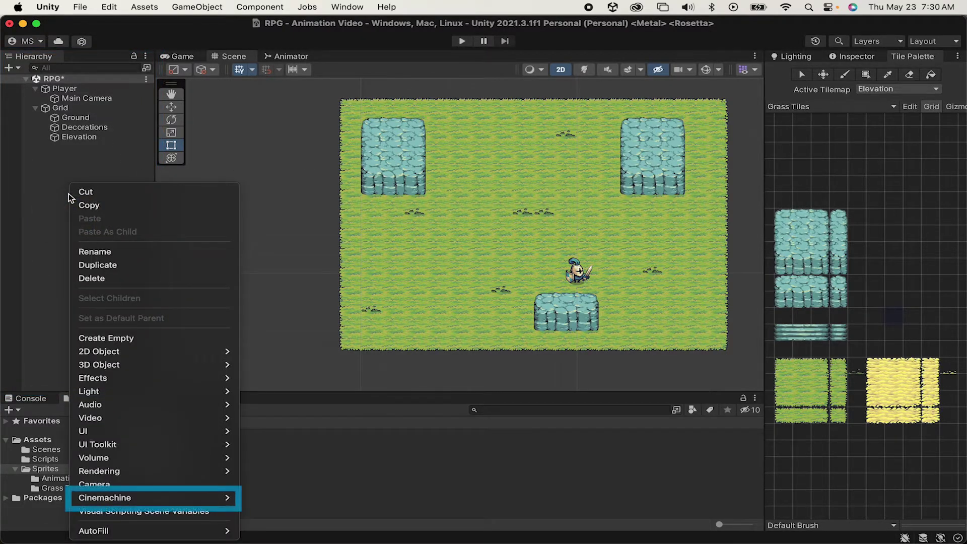
pyautogui.moveTo(142, 498)
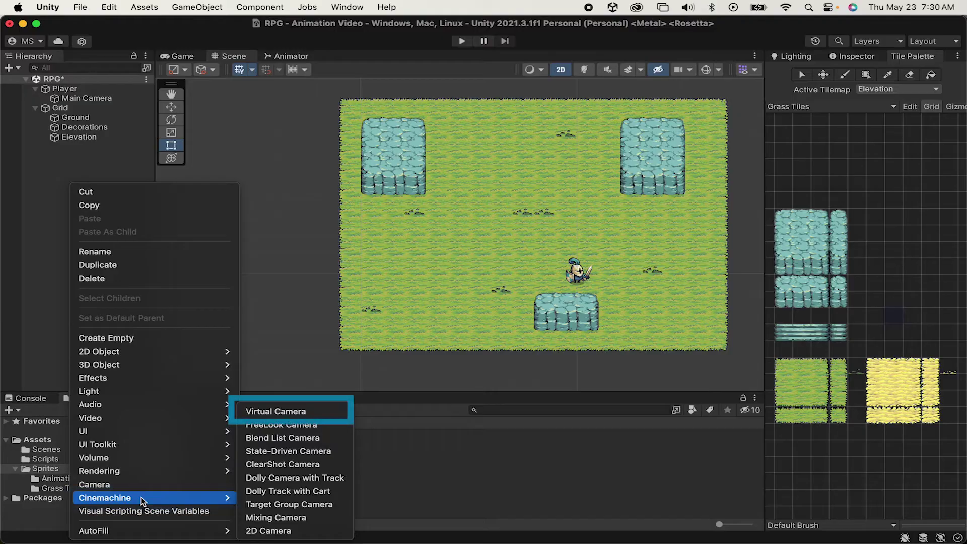
pyautogui.click(294, 412)
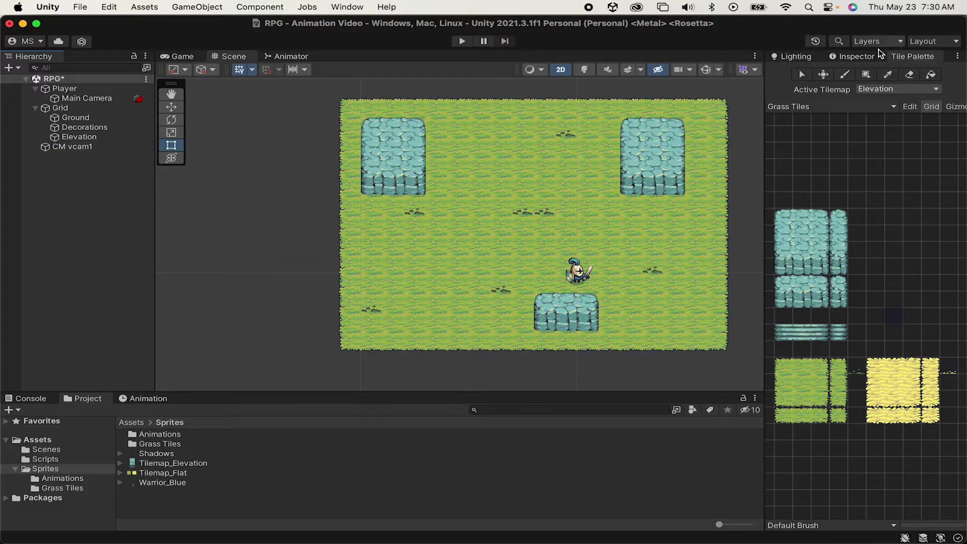
pyautogui.click(858, 57)
pyautogui.click(59, 149)
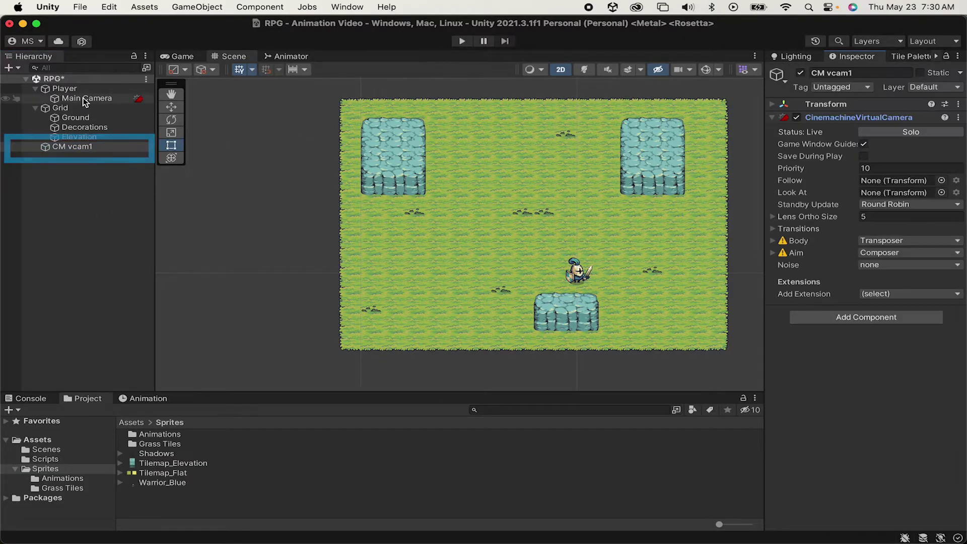
# Move Main Camera out of the Player object to the top level of the RPG scene
pyautogui.moveTo(90, 101); pyautogui.dragTo(95, 93)
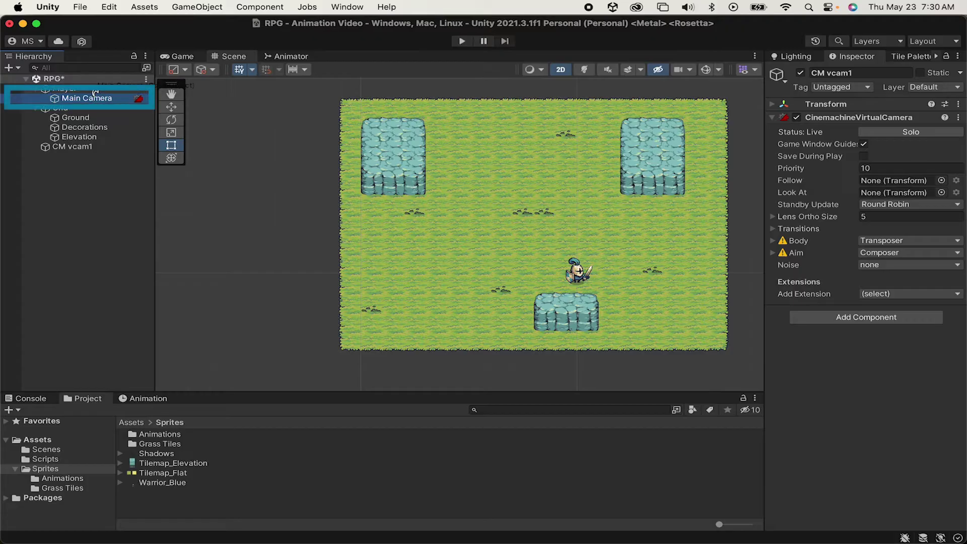
pyautogui.moveTo(84, 145); pyautogui.dragTo(84, 144)
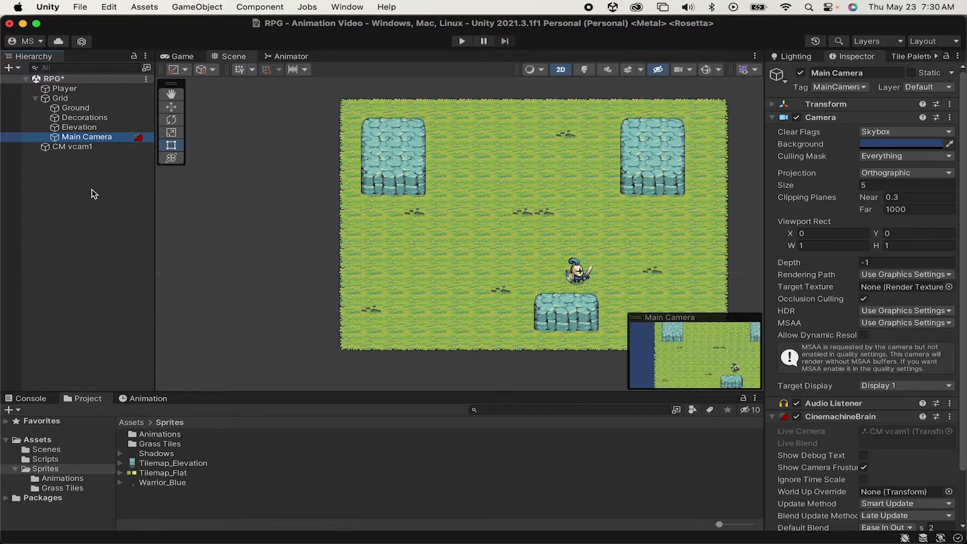
# Create an empty object named ==CAMERAS== and nest CM vcam1 and Main Camera under it
pyautogui.rightClick(41, 190)
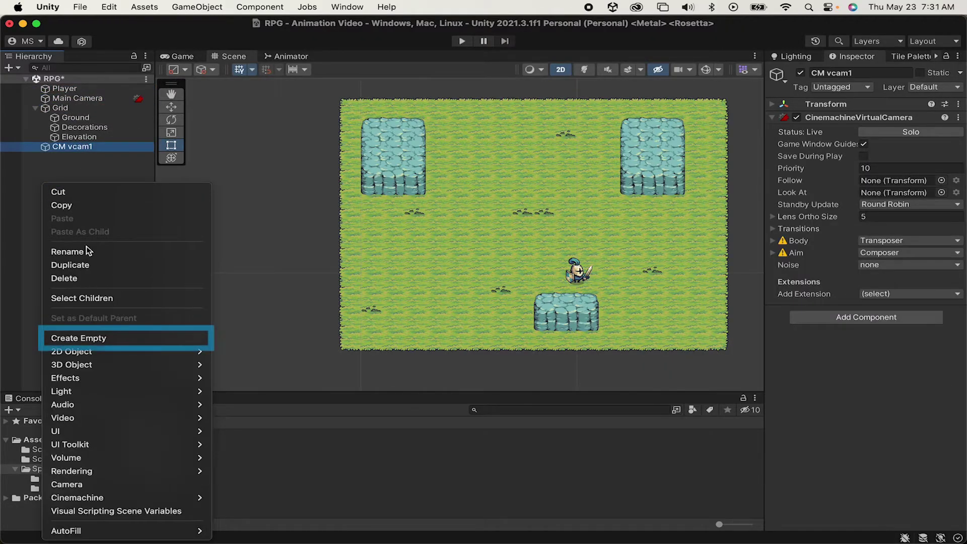
pyautogui.click(113, 337)
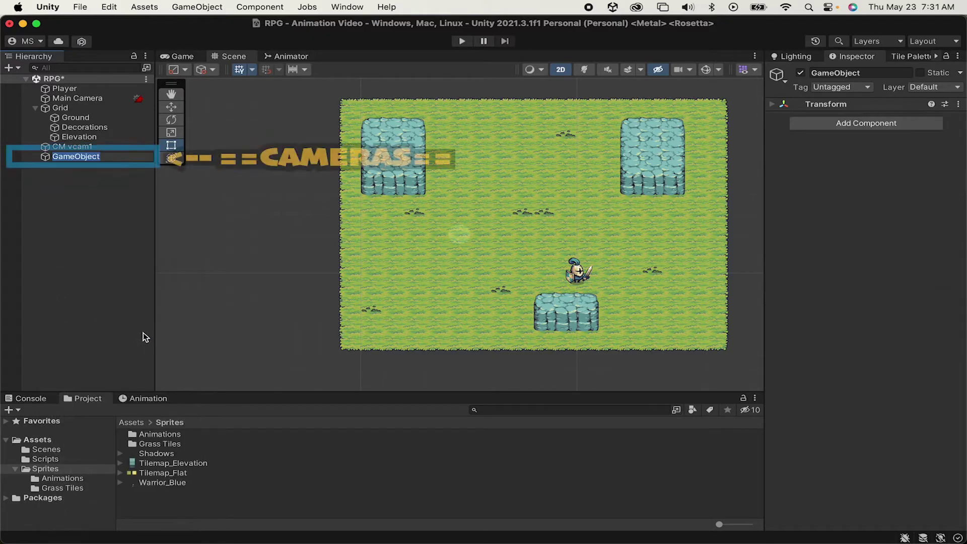
pyautogui.write('==CAMERAS==')
pyautogui.press('Return')
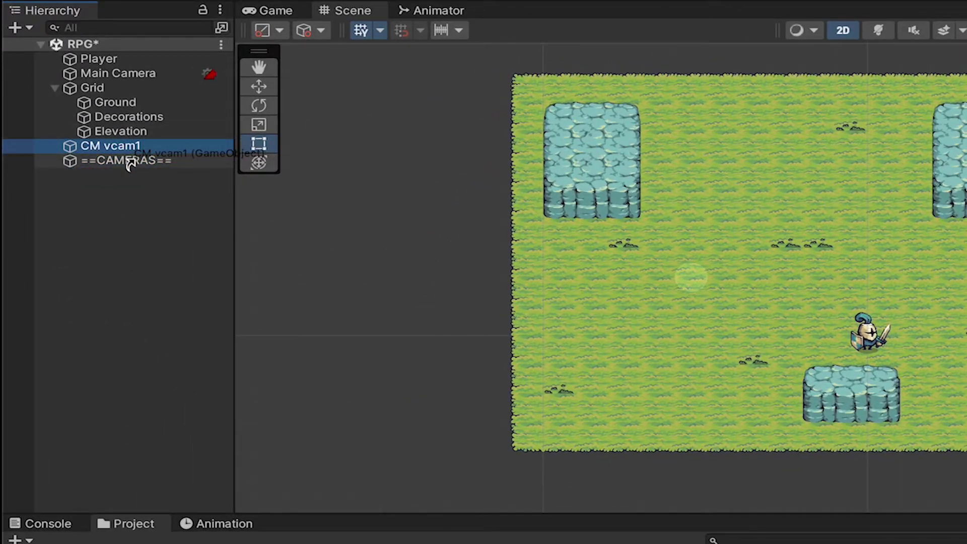
pyautogui.moveTo(130, 164); pyautogui.dragTo(130, 160)
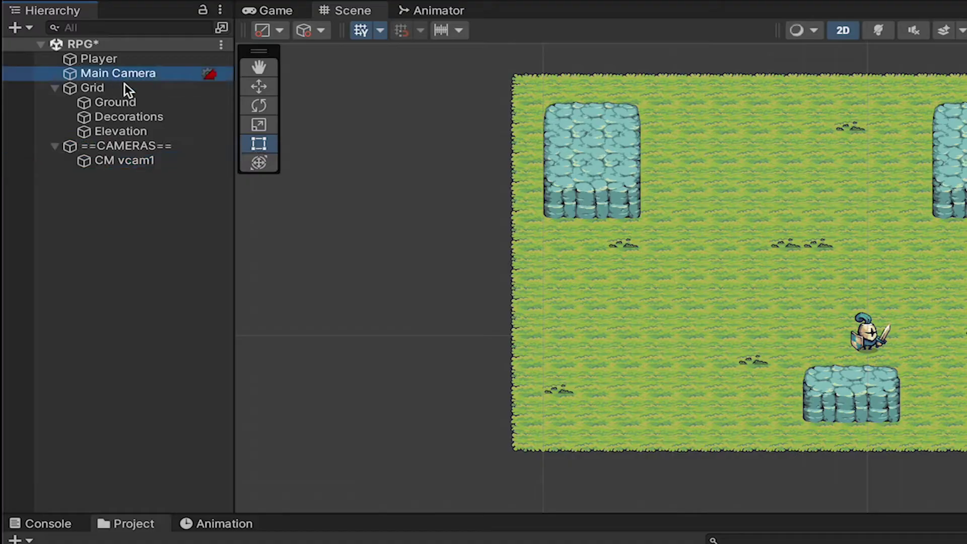
pyautogui.moveTo(125, 83); pyautogui.dragTo(130, 146)
# Reorder the scene's top-level objects as ==CAMERAS==, Grid, Player, with Grid collapsed, and select CM vcam1
pyautogui.click(131, 131)
pyautogui.moveTo(114, 69); pyautogui.dragTo(100, 171)
pyautogui.moveTo(88, 103); pyautogui.dragTo(88, 138)
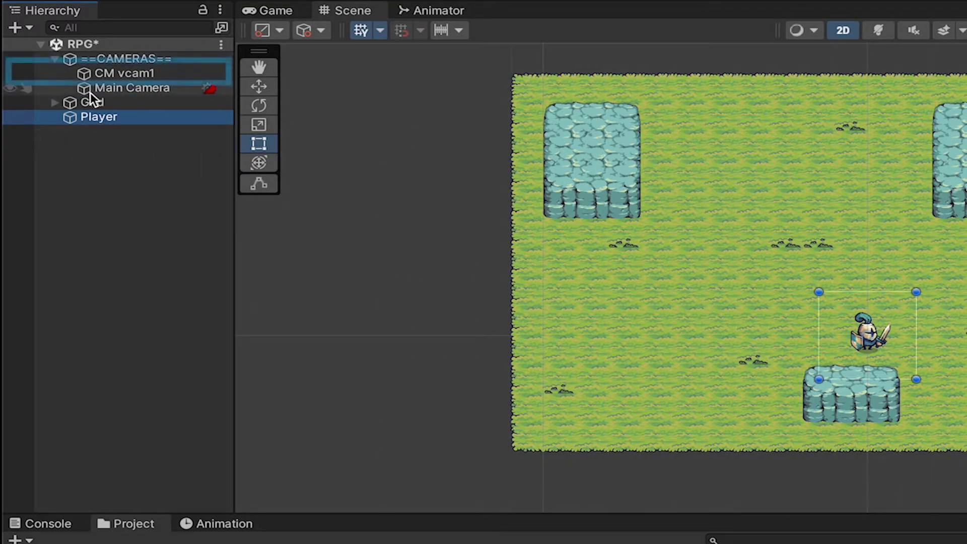
pyautogui.click(129, 73)
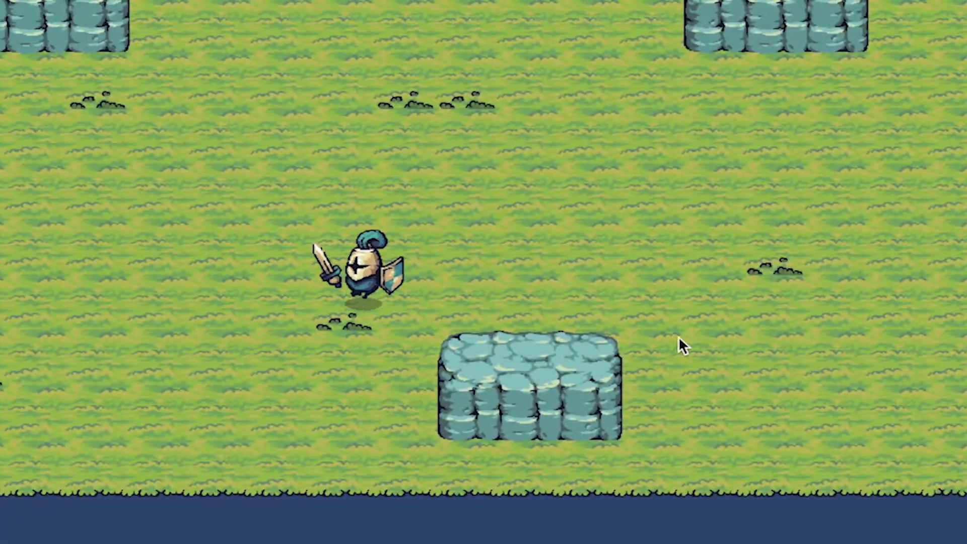
pyautogui.press('a')
pyautogui.press('w')
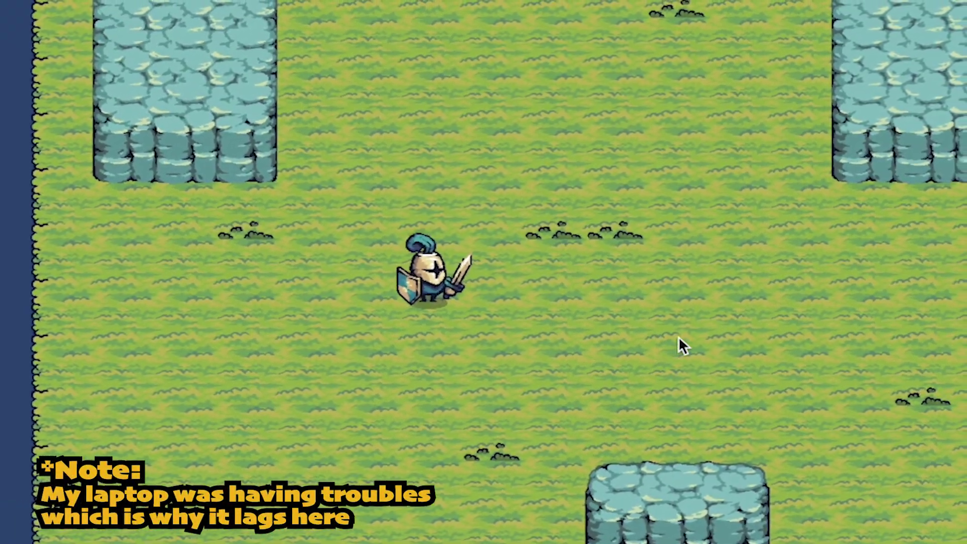
pyautogui.press('w')
pyautogui.press('d')
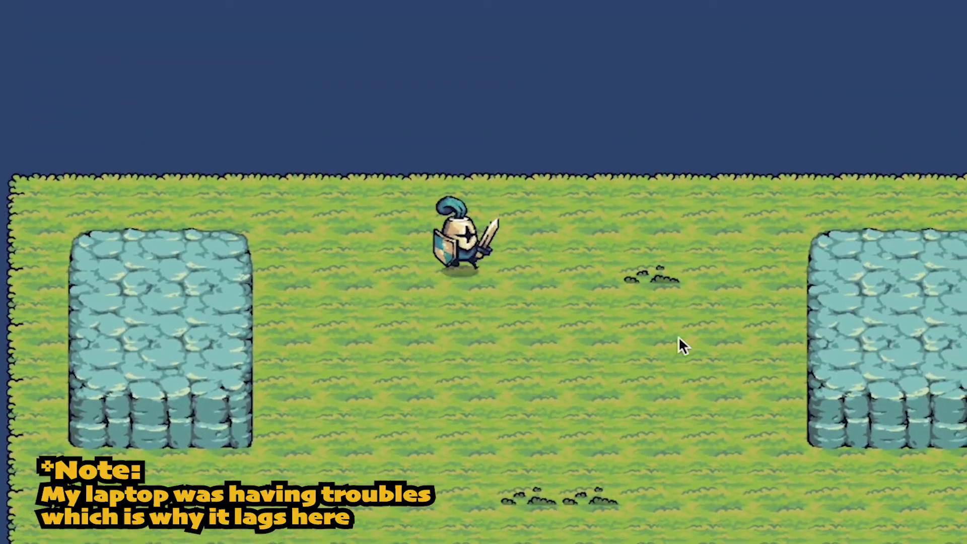
# Walk the player around the map in all four directions to check how the virtual camera follows
pyautogui.press('s')
pyautogui.press('d')
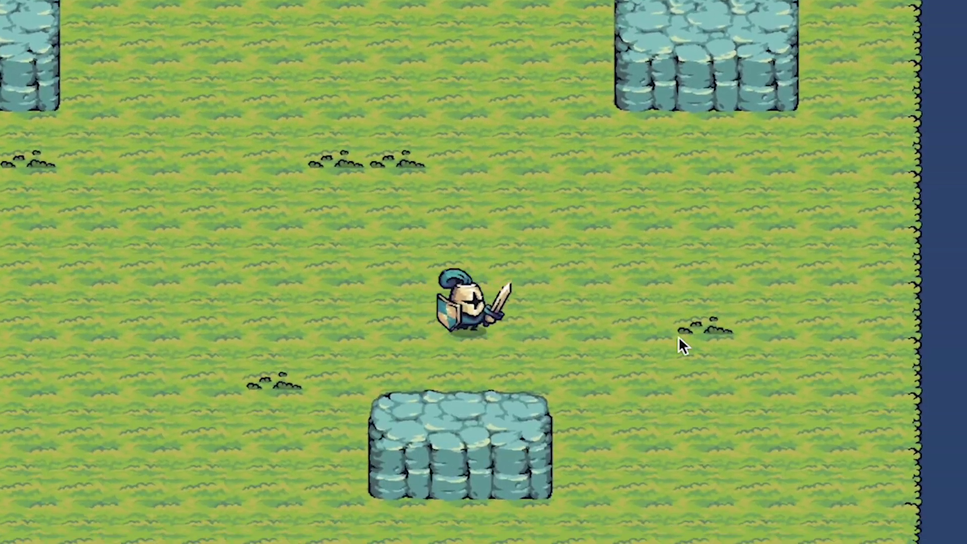
pyautogui.press('a')
pyautogui.press('a')
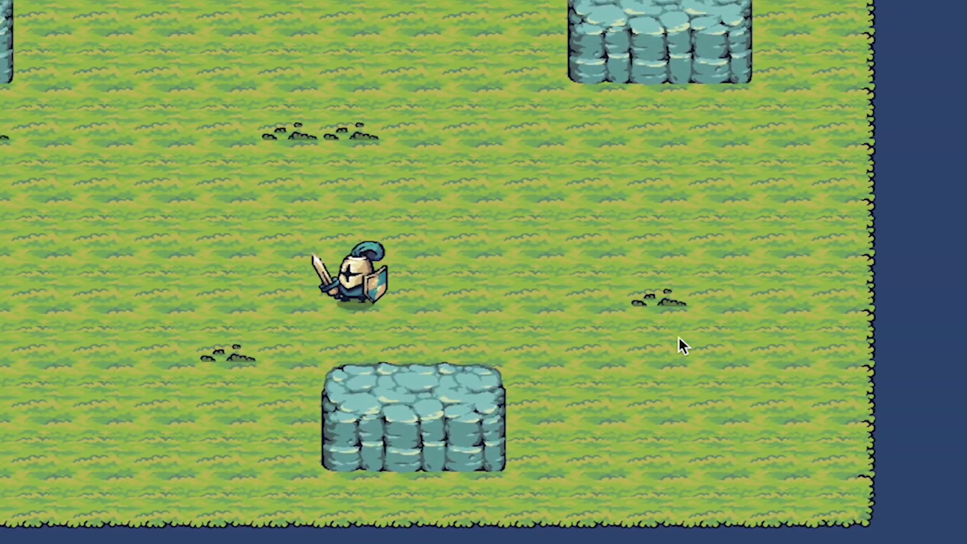
pyautogui.press('d')
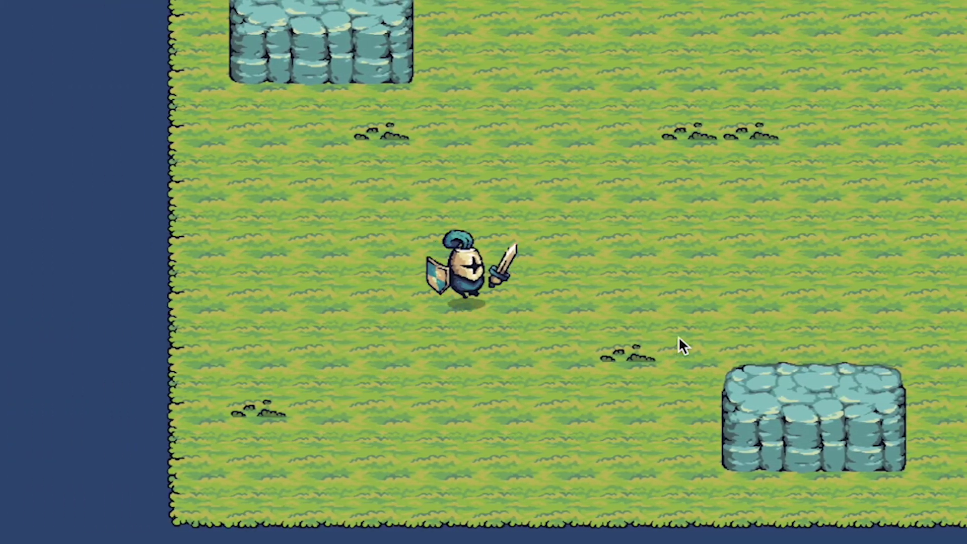
pyautogui.press('a')
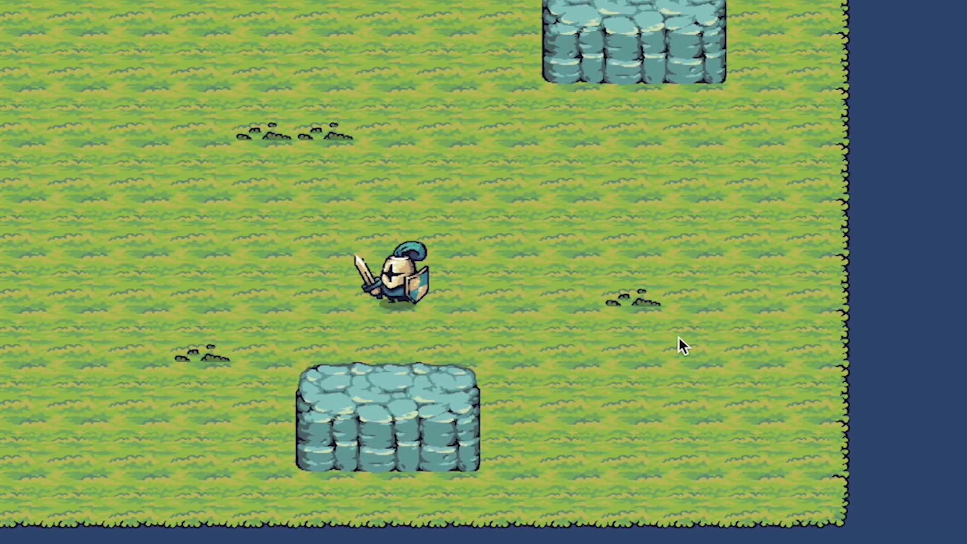
pyautogui.press('w')
pyautogui.press('w')
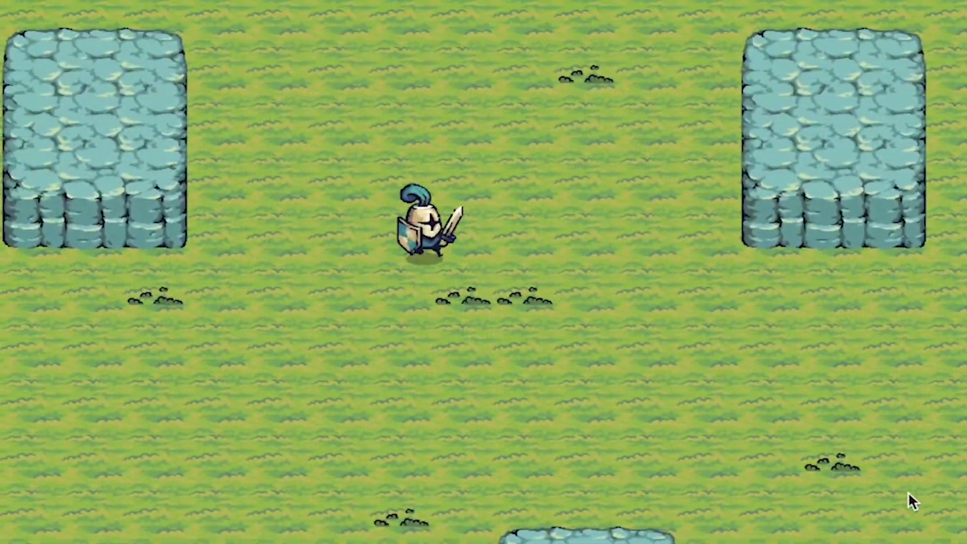
pyautogui.press('d')
pyautogui.press('s')
pyautogui.press('a')
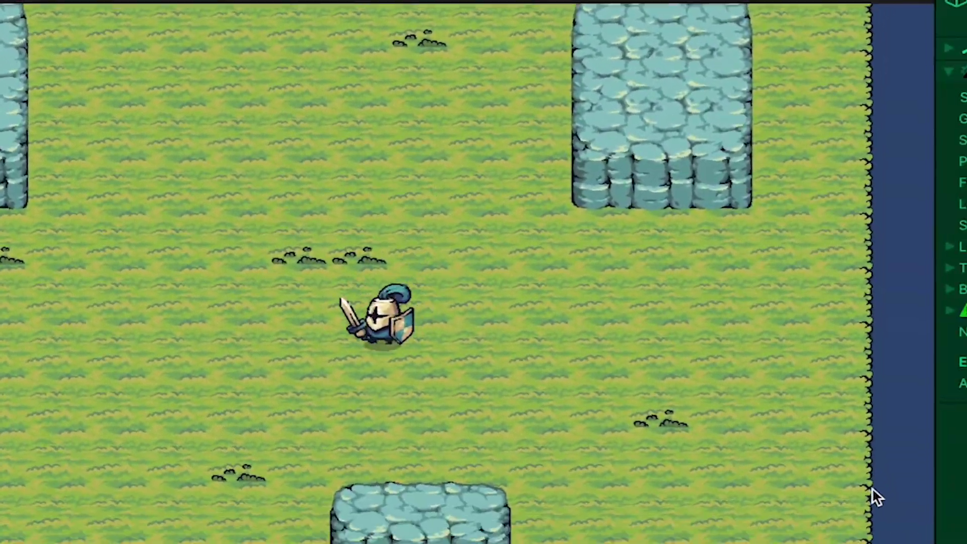
pyautogui.press('w')
pyautogui.press('d')
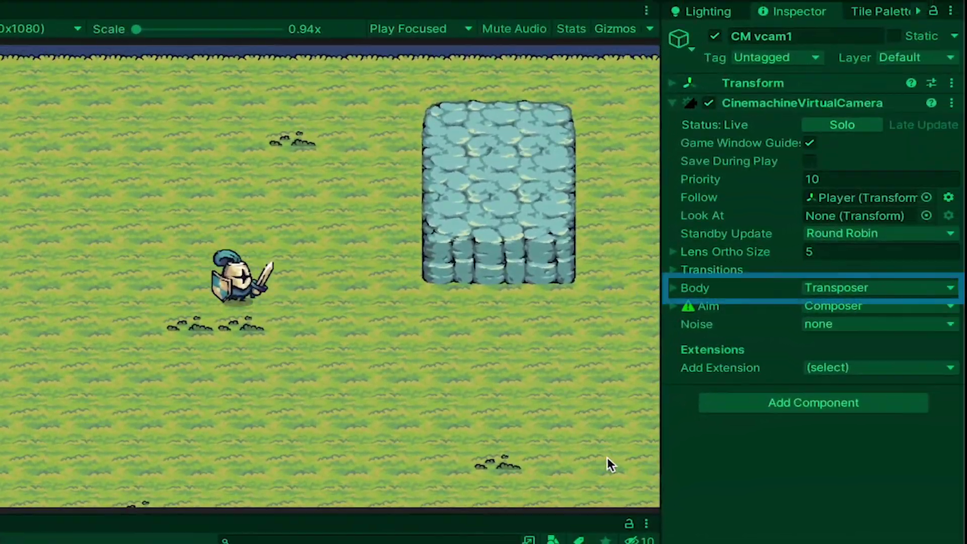
pyautogui.press('s')
pyautogui.press('a')
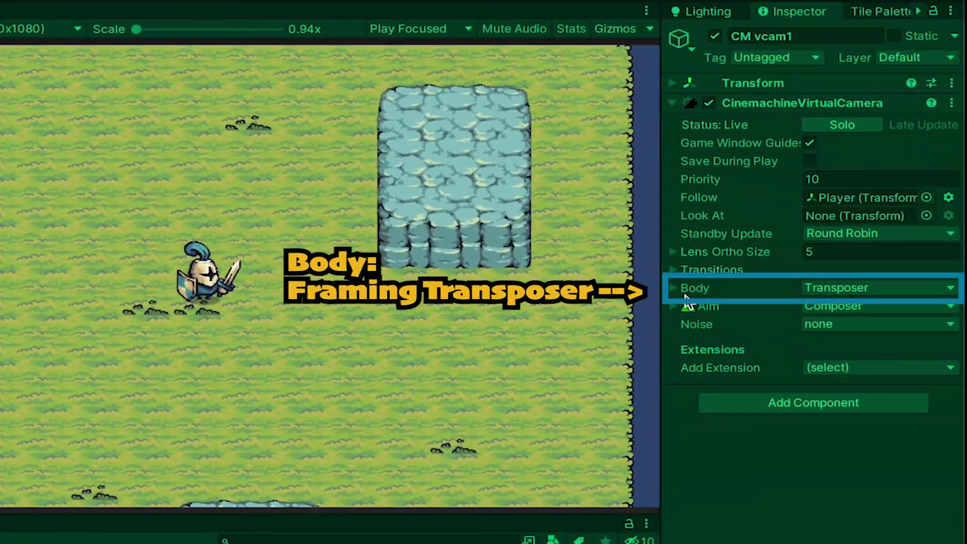
# Change CM vcam1's Body from Transposer to Framing Transposer and show its settings
pyautogui.click(824, 286)
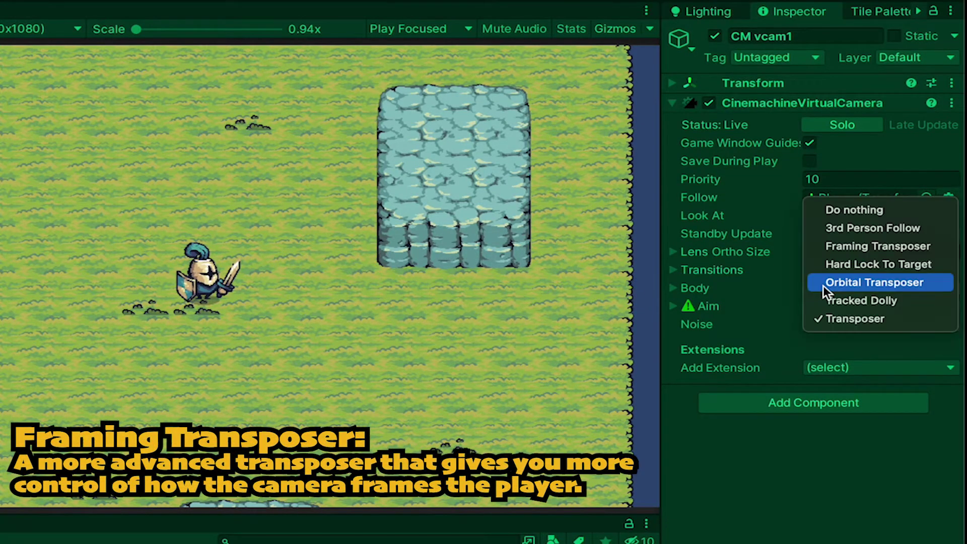
pyautogui.click(848, 245)
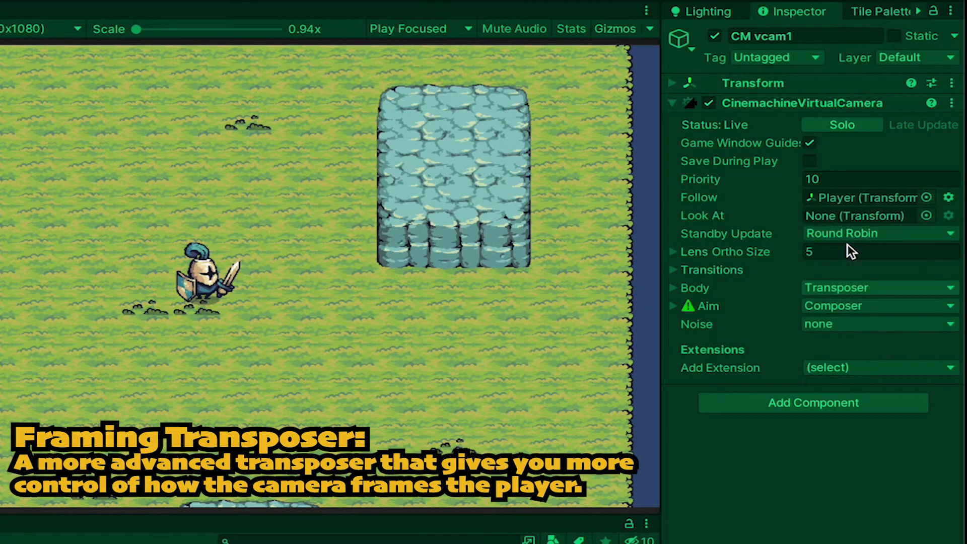
pyautogui.scroll(-1, 827, 356)
pyautogui.scroll(-3, 827, 357)
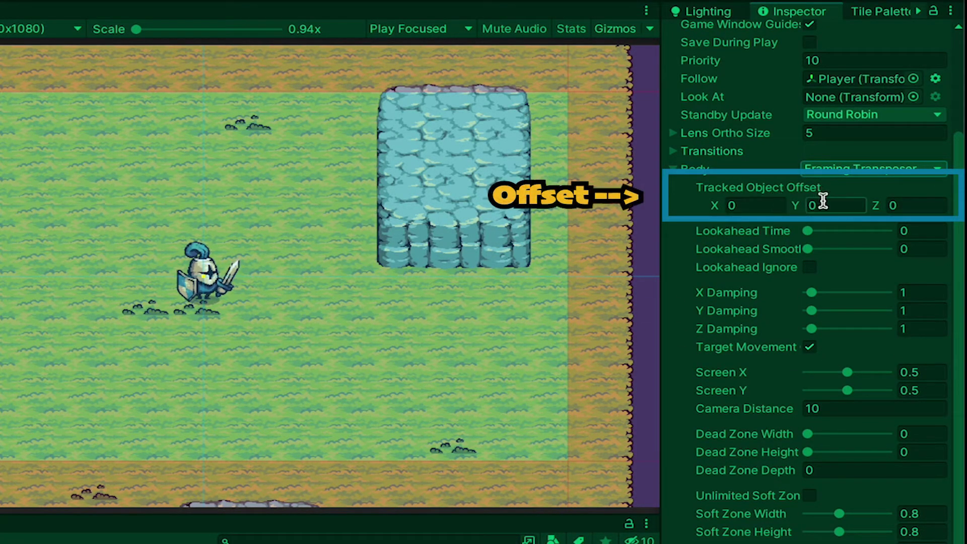
# Try a Tracked Object Offset Y of 1 on the Framing Transposer, and return it to 0
pyautogui.press('BackSpace')
pyautogui.write('1')
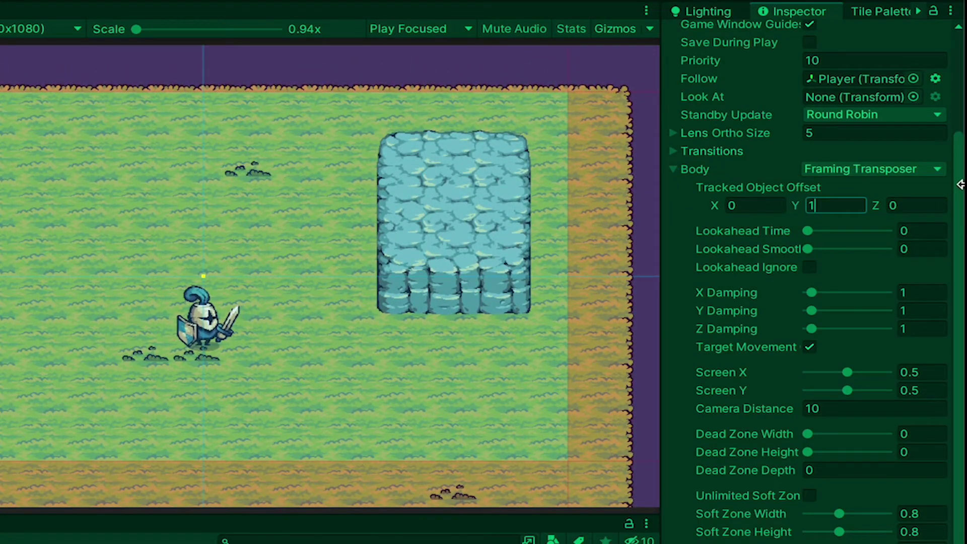
pyautogui.press('BackSpace')
pyautogui.write('0')
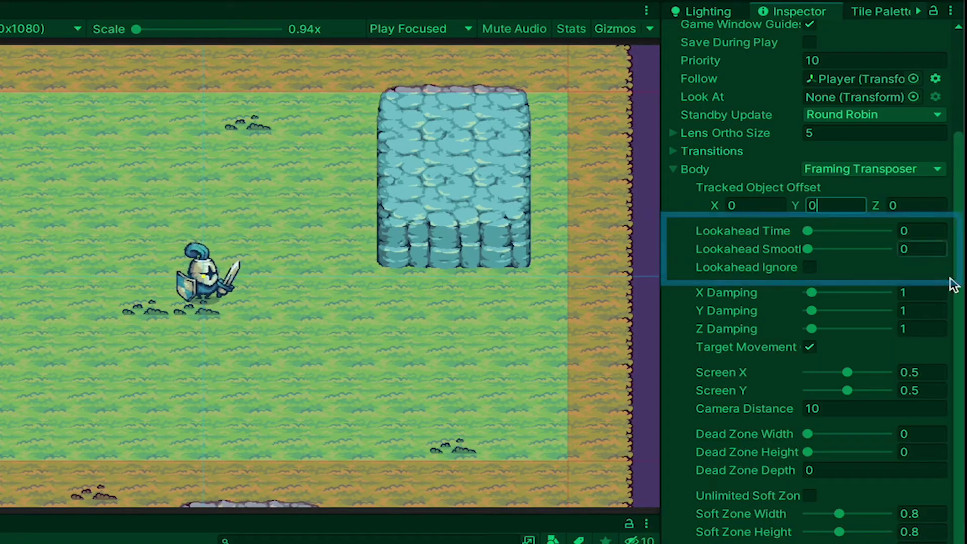
# Try a Lookahead Time of 0.53 while walking the player around the map, and return it to 0
pyautogui.moveTo(808, 231); pyautogui.dragTo(841, 231)
pyautogui.click(398, 379)
pyautogui.press('d')
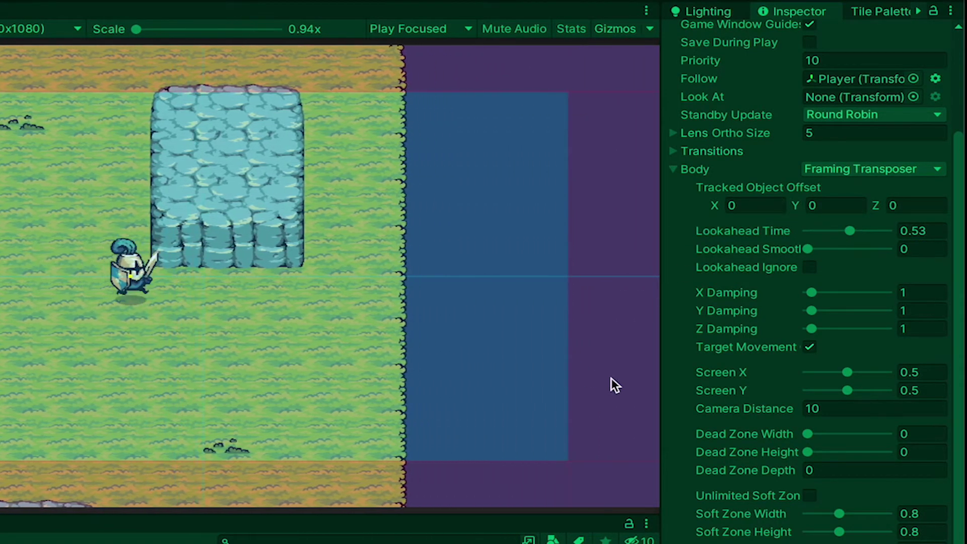
pyautogui.press('a')
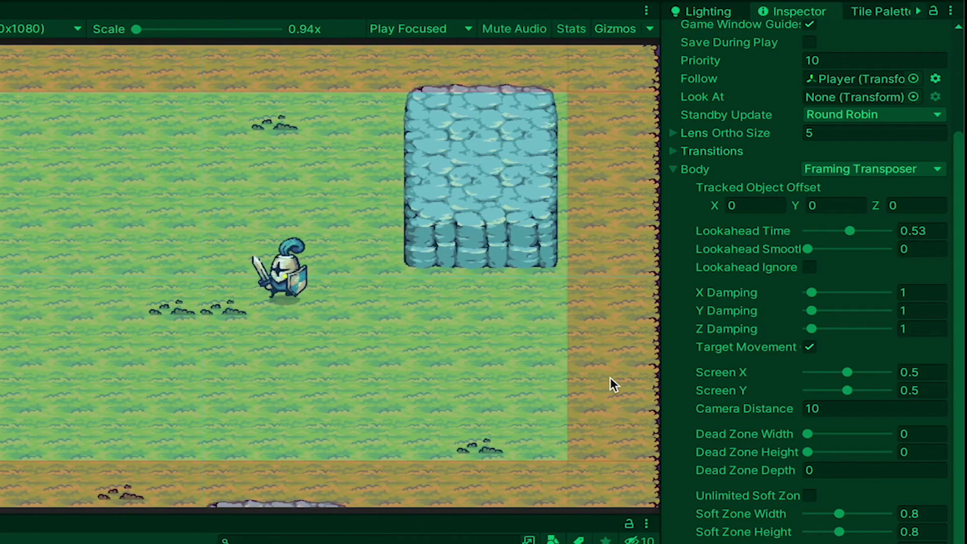
pyautogui.press('s')
pyautogui.press('d')
pyautogui.press('w')
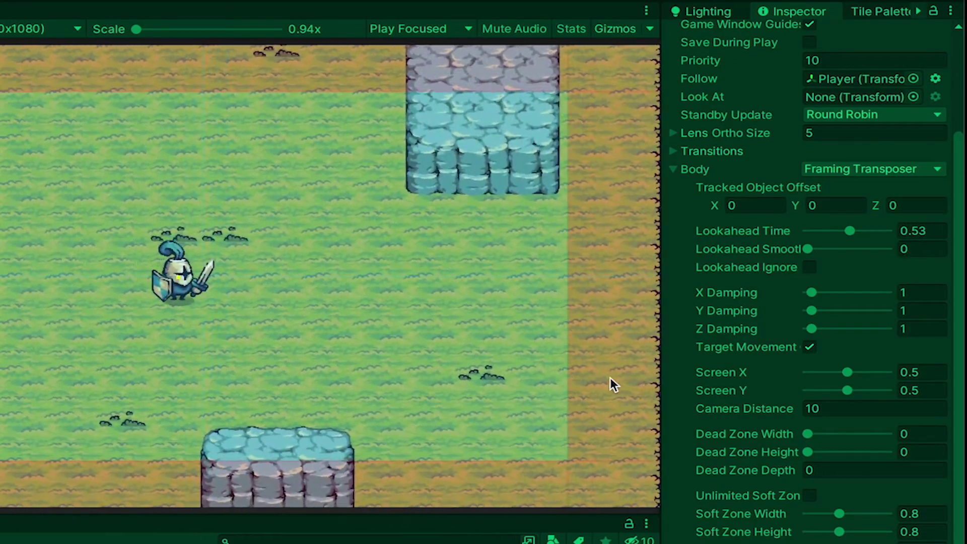
pyautogui.press('s')
pyautogui.press('w')
pyautogui.press('w')
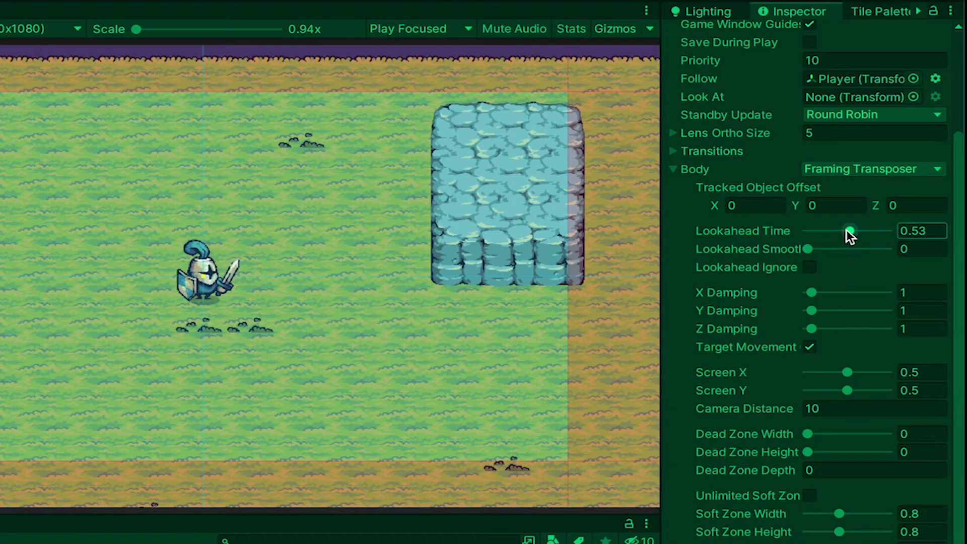
pyautogui.moveTo(848, 231); pyautogui.dragTo(782, 232)
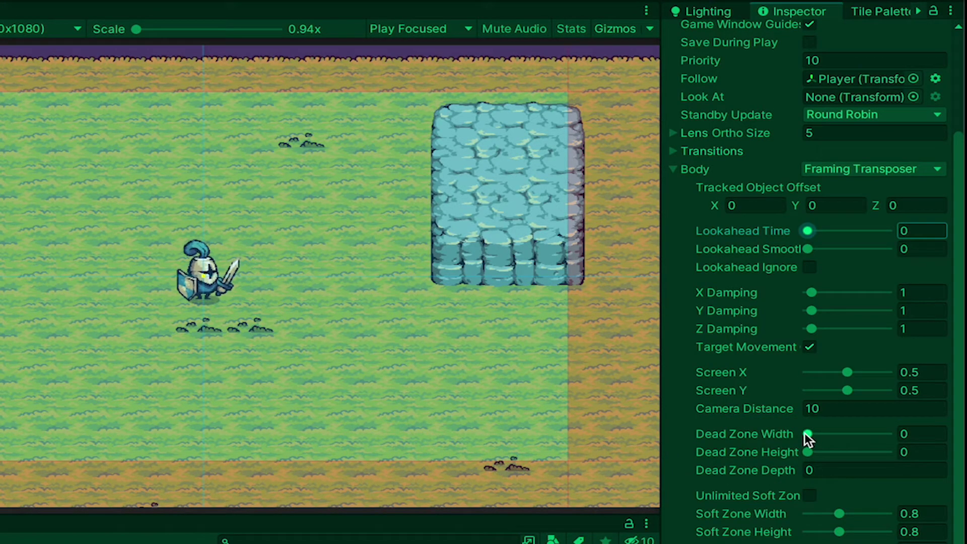
# Set the Framing Transposer's Dead Zone Width to 0.38 and Dead Zone Height to 0.58
pyautogui.moveTo(805, 433); pyautogui.dragTo(839, 437)
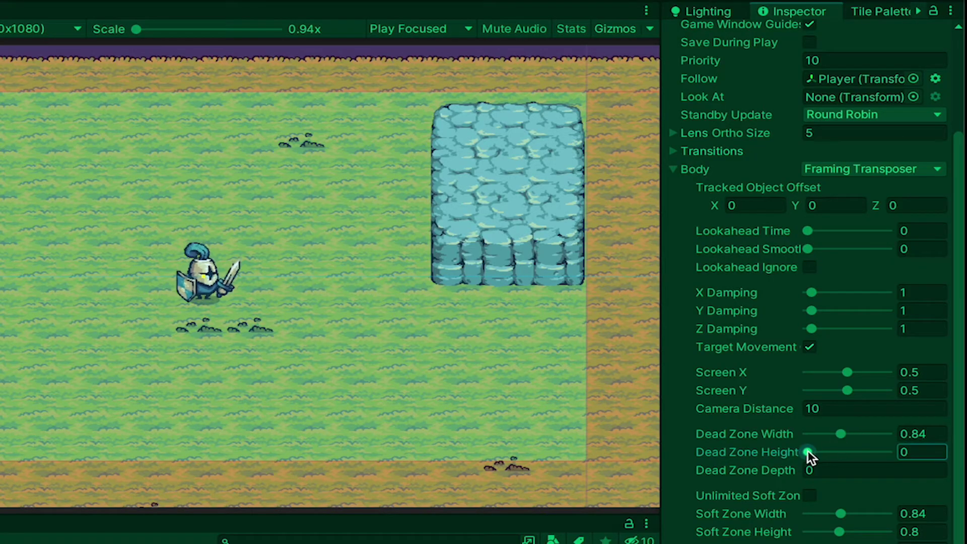
pyautogui.moveTo(840, 452); pyautogui.dragTo(832, 452)
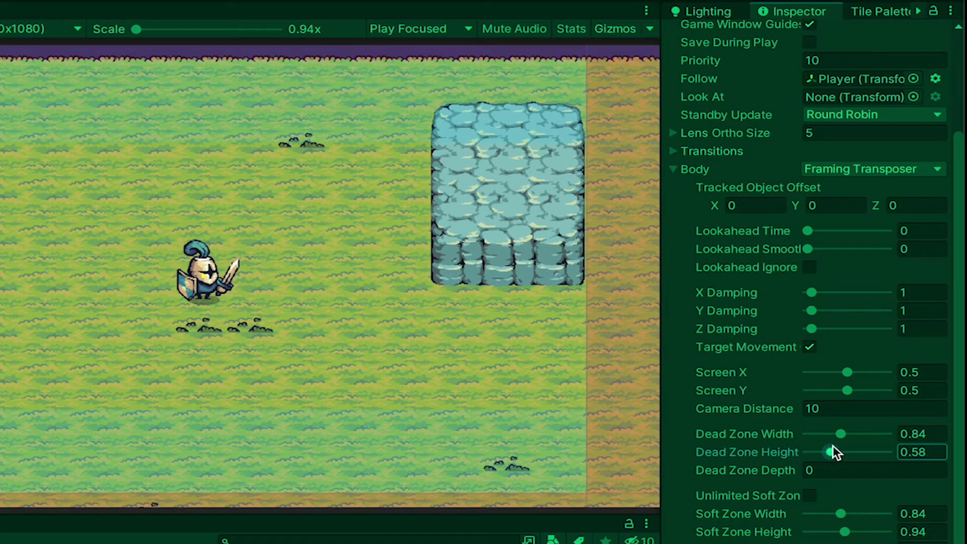
pyautogui.click(835, 434)
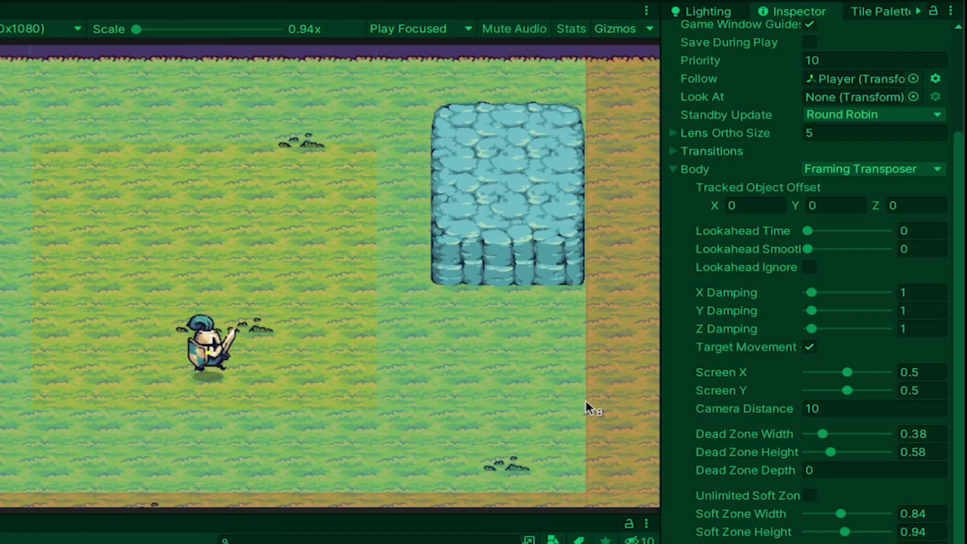
# Walk the player down, up and right past the dead zone edges to test when the camera moves
pyautogui.press('s')
pyautogui.press('w')
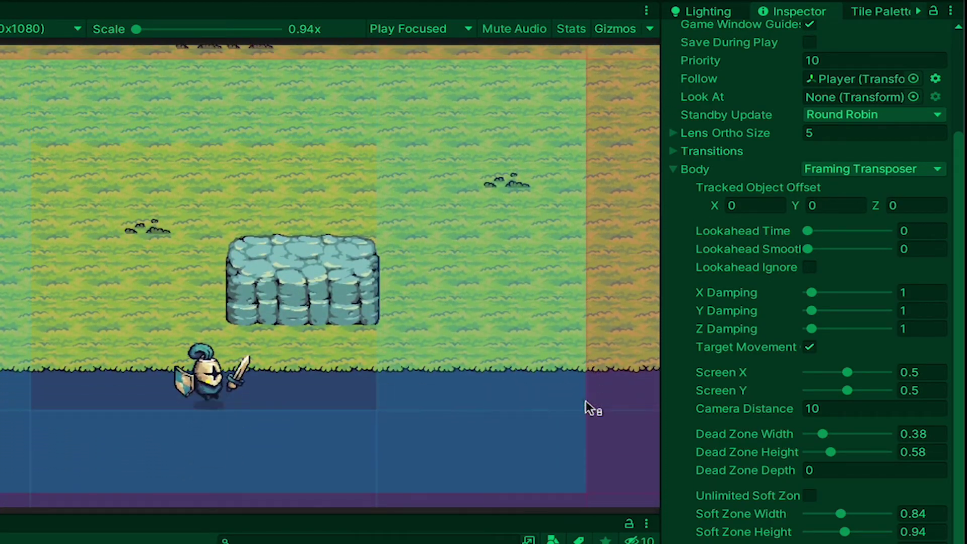
pyautogui.press('w')
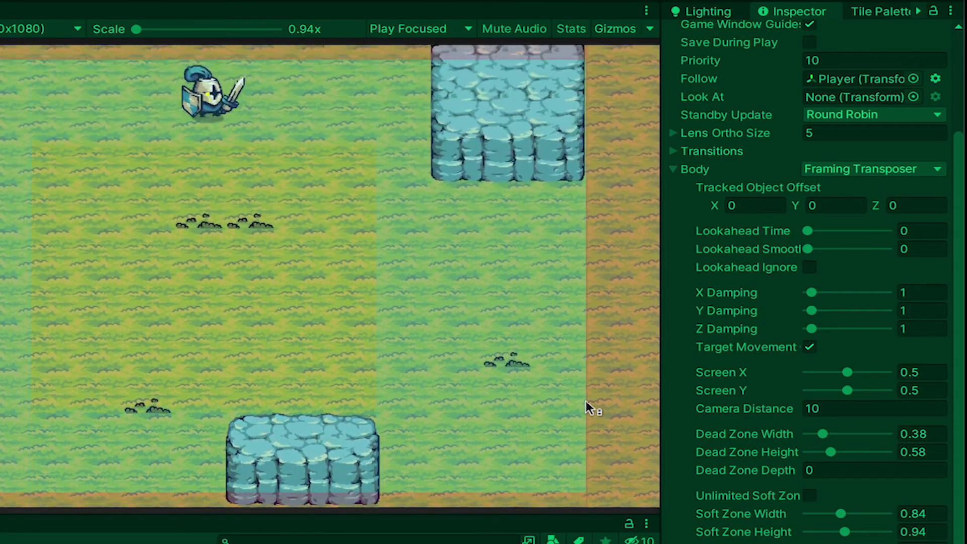
pyautogui.press('s')
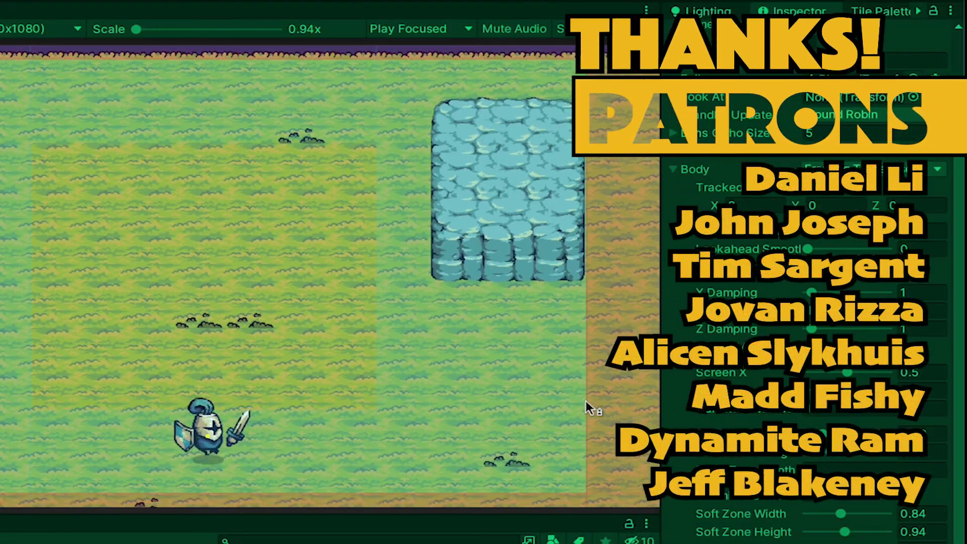
pyautogui.press('d')
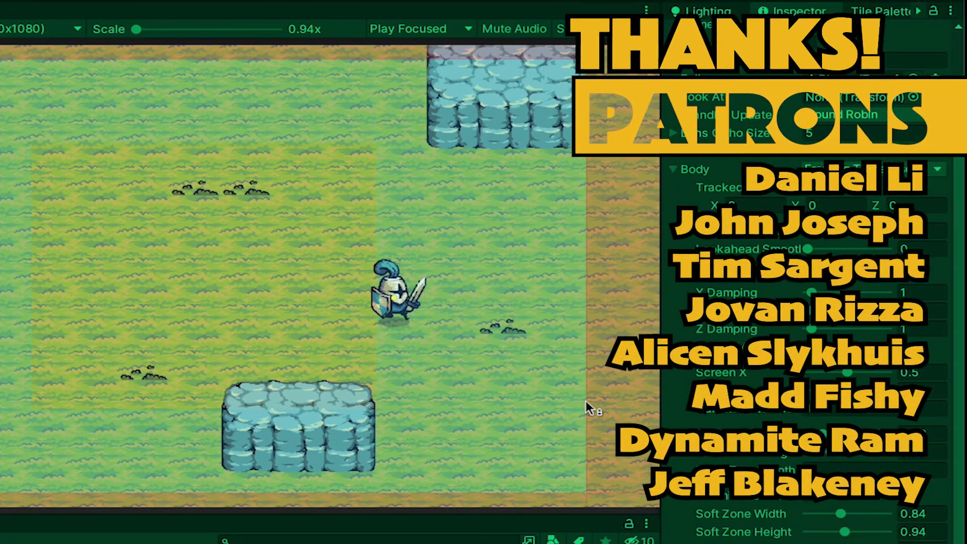